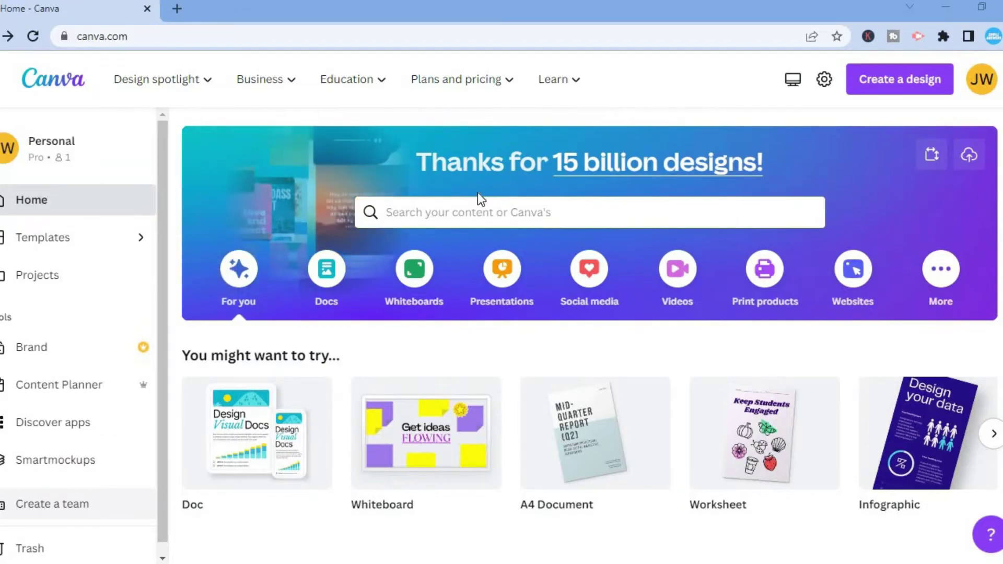
Bring up the home page template search suggestions, showing the recent 'wedding invitation video' search.
{"action": "left_click", "coordinate": [457, 212]}
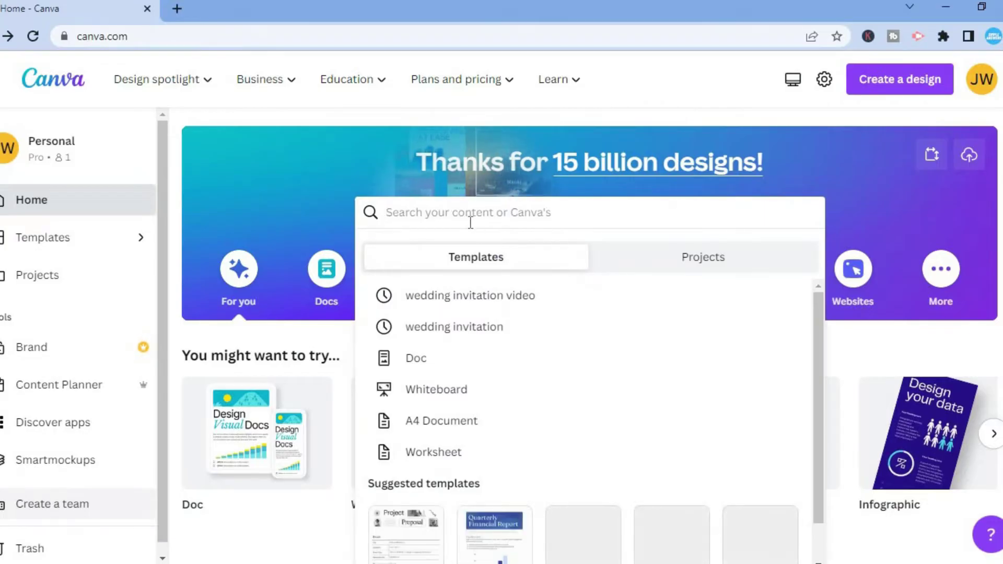
Search 'wedding invitation video' and open the Gold and Black Luxury Minimalist template preview.
{"action": "left_click", "coordinate": [470, 296]}
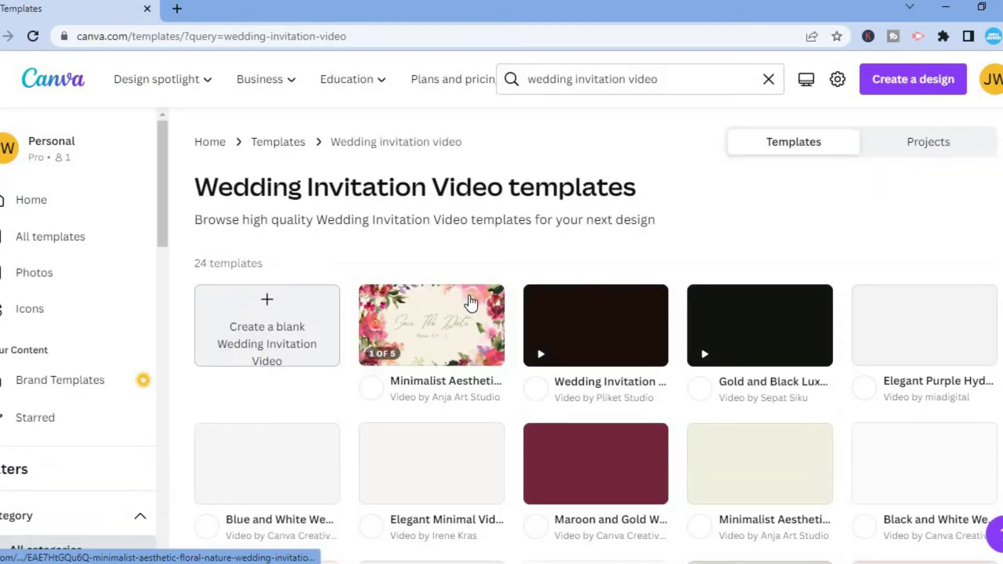
{"action": "mouse_move", "coordinate": [470, 302]}
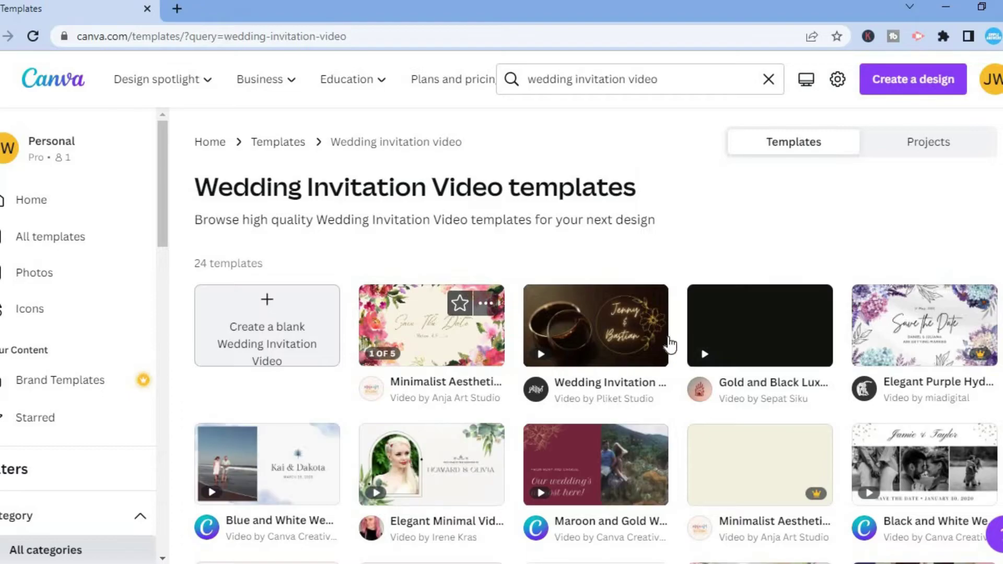
{"action": "scroll", "coordinate": [670, 344], "scroll_direction": "down", "scroll_amount": 1}
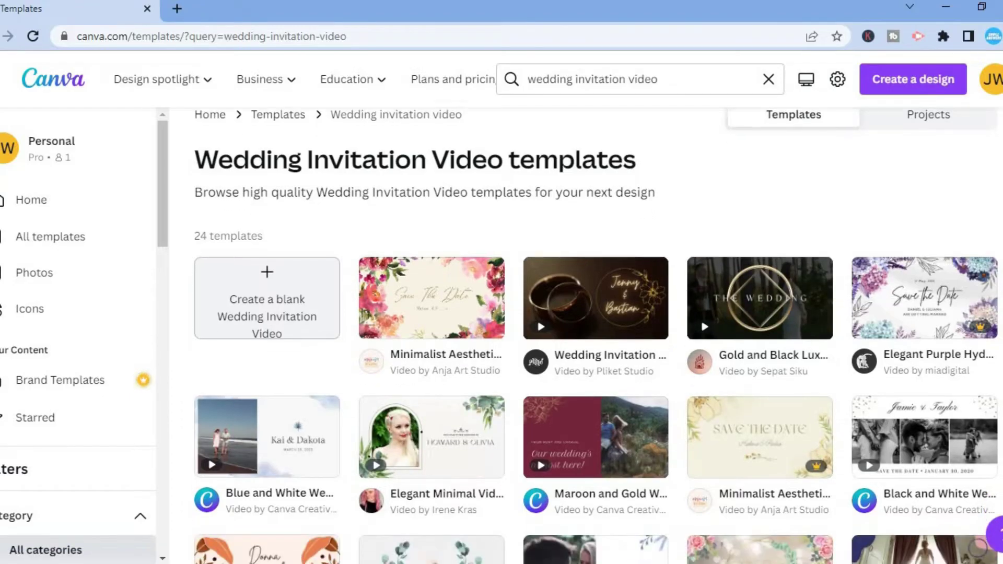
{"action": "mouse_move", "coordinate": [767, 256]}
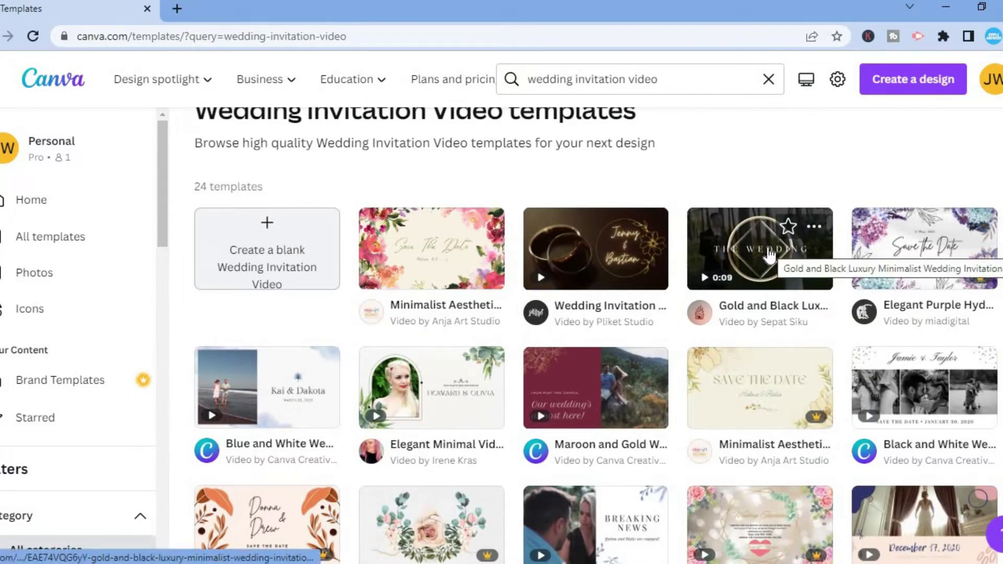
{"action": "mouse_move", "coordinate": [612, 269]}
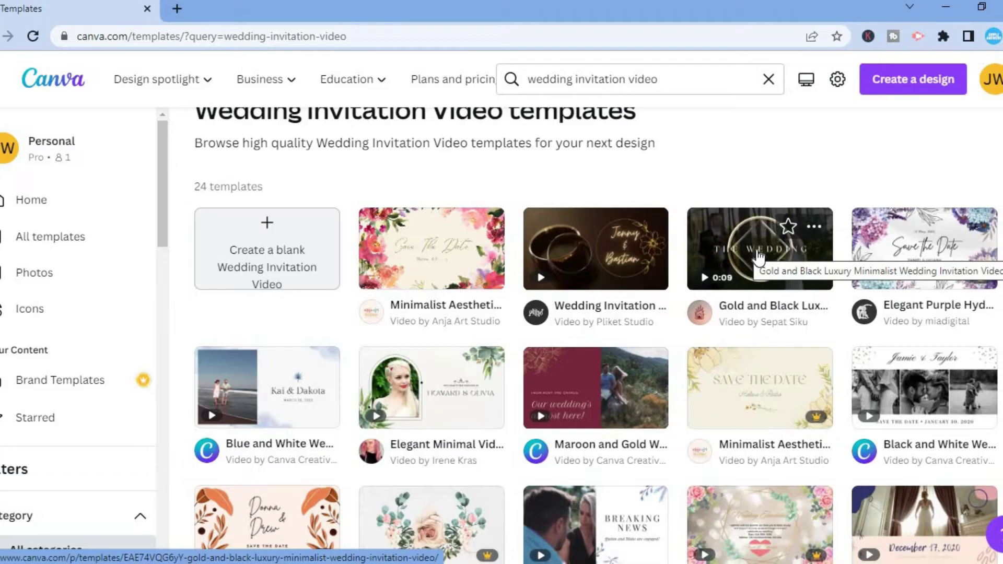
{"action": "mouse_move", "coordinate": [453, 277]}
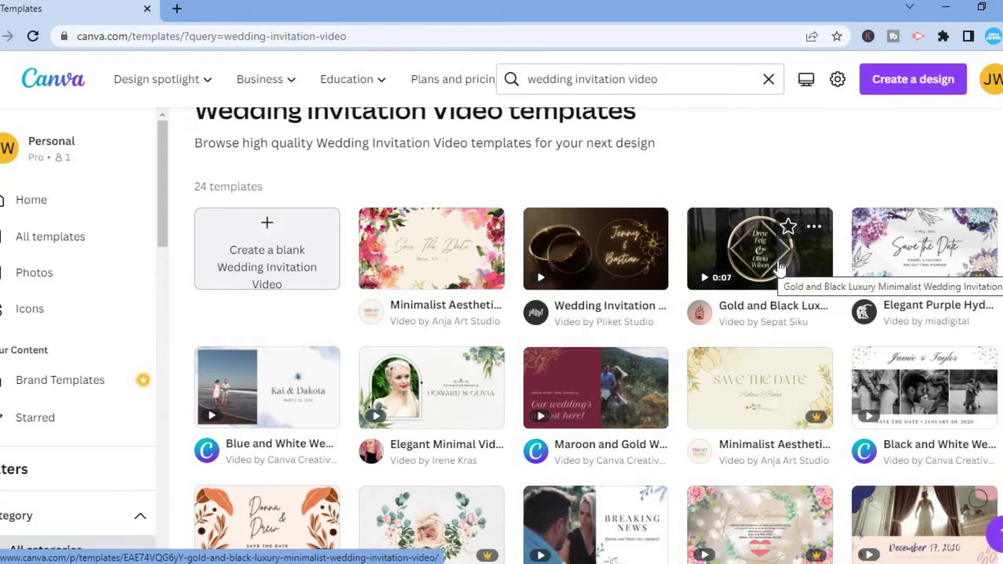
{"action": "left_click", "coordinate": [778, 266]}
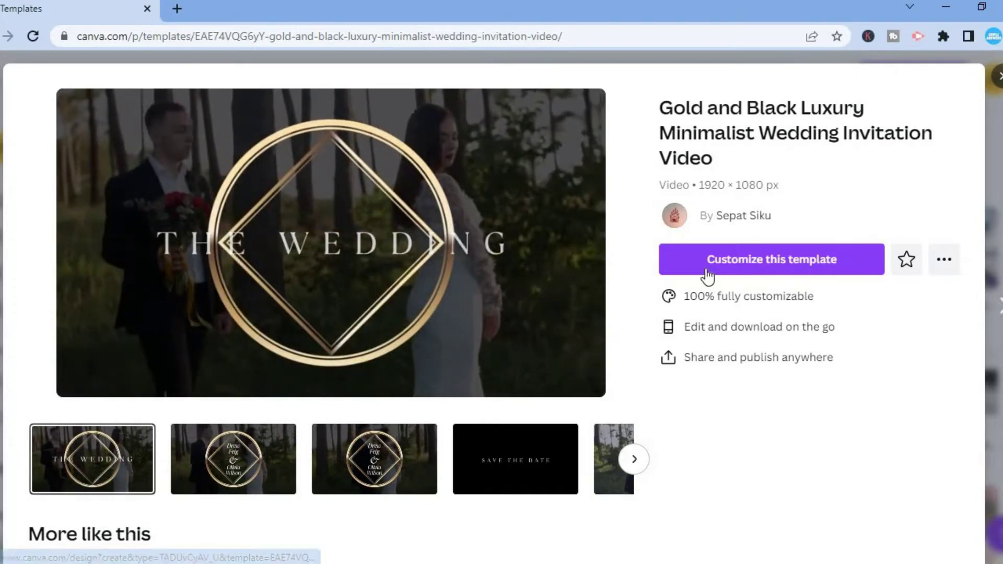
Customize the Gold and Black Luxury template to edit its six 10.9s pages.
{"action": "left_click", "coordinate": [731, 261]}
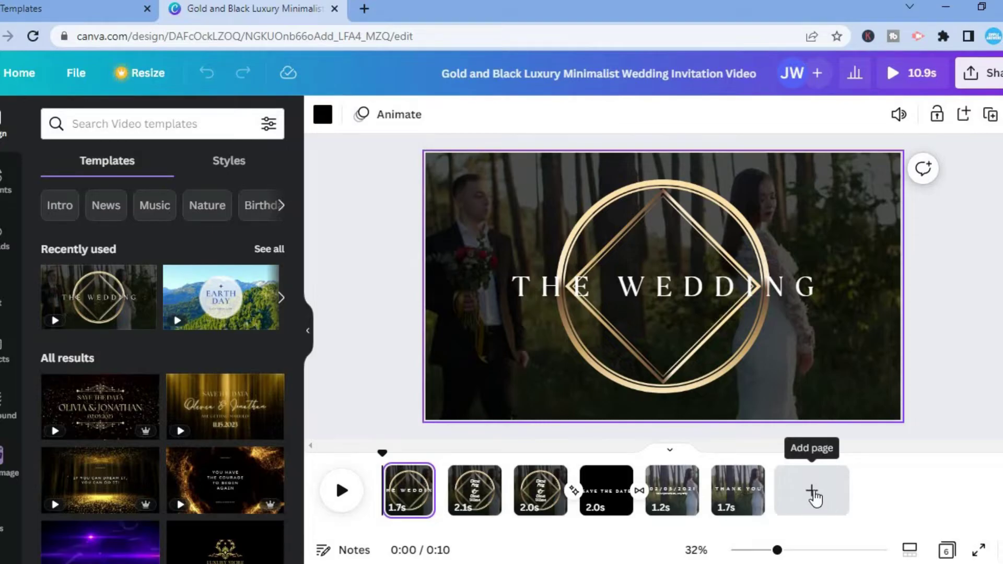
Add then delete a blank page, keeping six pages at 10.9s, and show Uploads.
{"action": "left_click", "coordinate": [812, 493]}
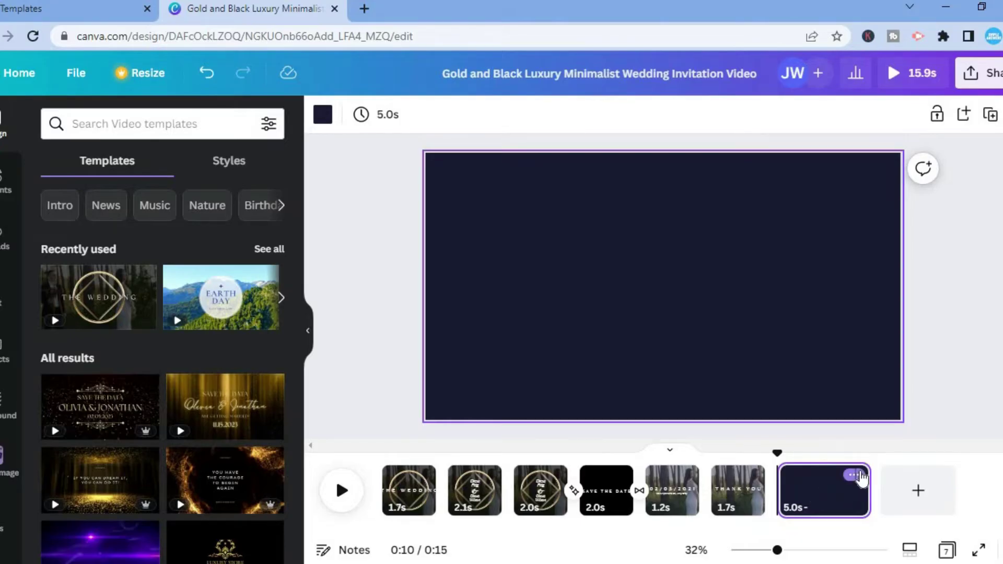
{"action": "left_click", "coordinate": [853, 475]}
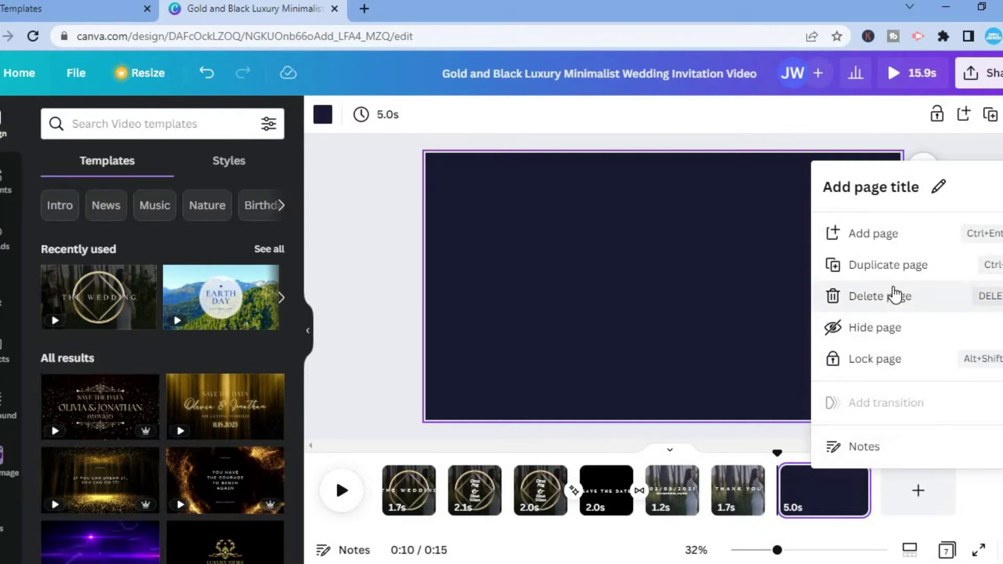
{"action": "left_click", "coordinate": [895, 295]}
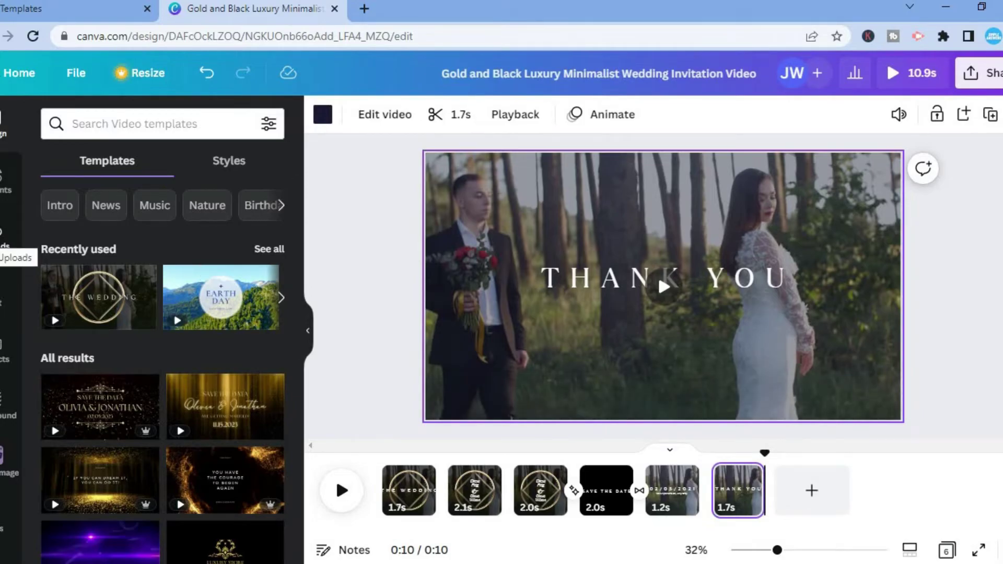
{"action": "left_click", "coordinate": [4, 235]}
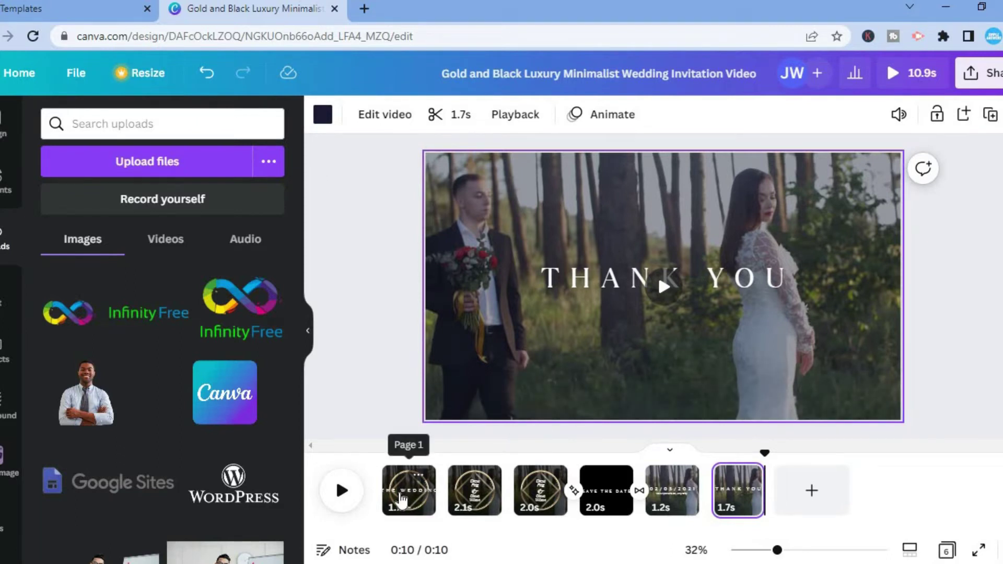
On page 1, select all the text of the 'THE WEDDING' title box.
{"action": "left_click", "coordinate": [401, 499]}
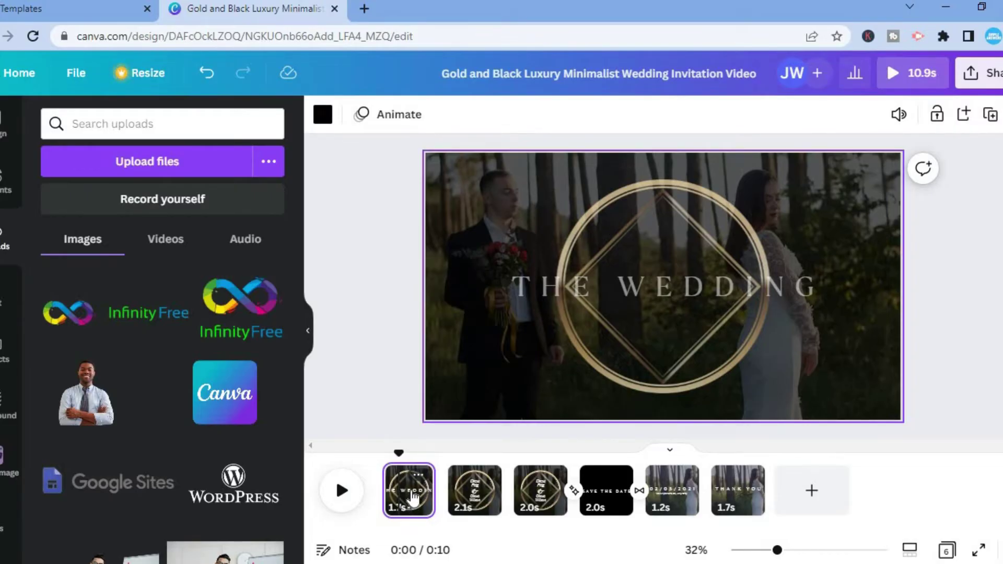
{"action": "left_click", "coordinate": [684, 299]}
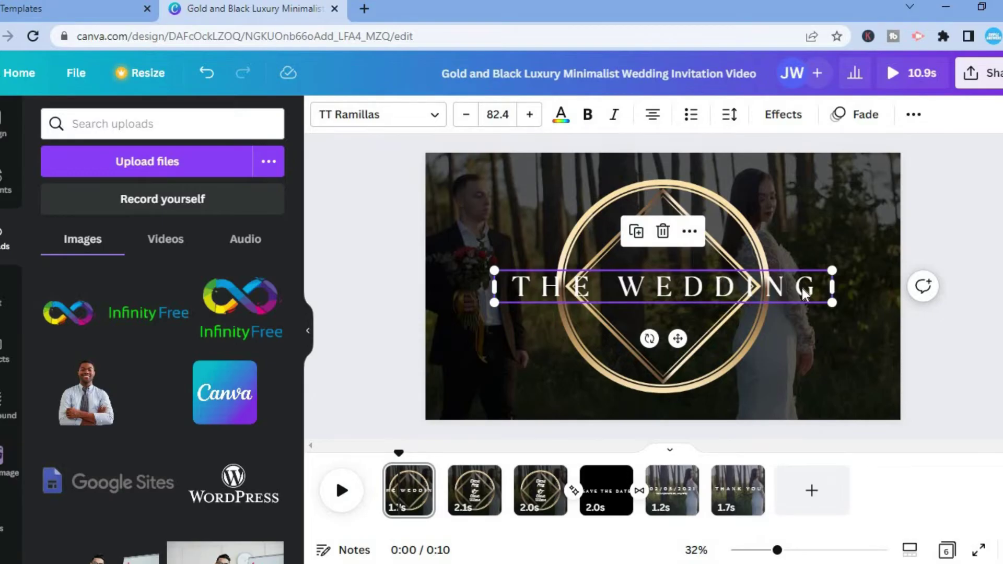
{"action": "key", "text": "Return"}
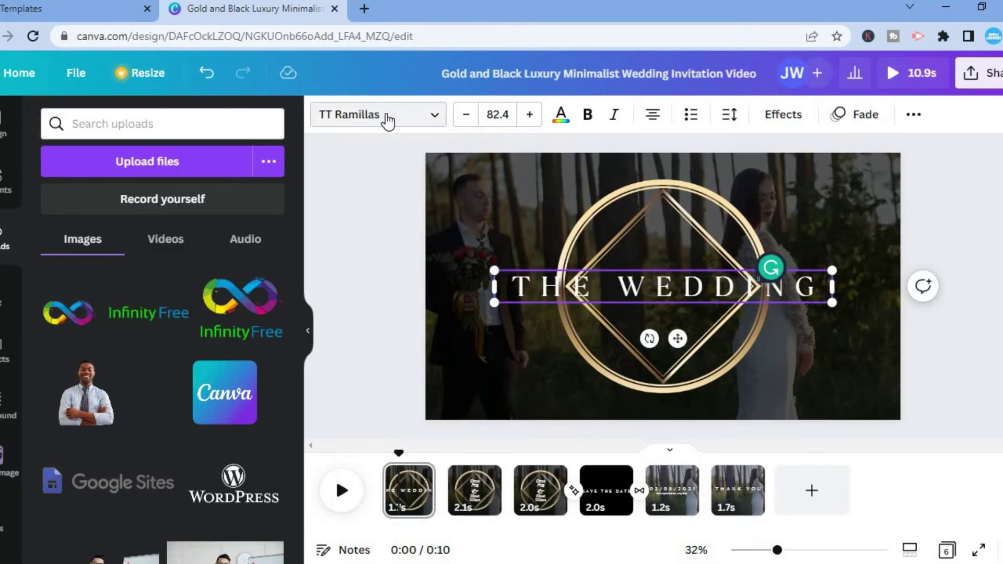
Change the title font from TT Ramillas to Crimson Pro, leaving size 82.4.
{"action": "left_click", "coordinate": [388, 119]}
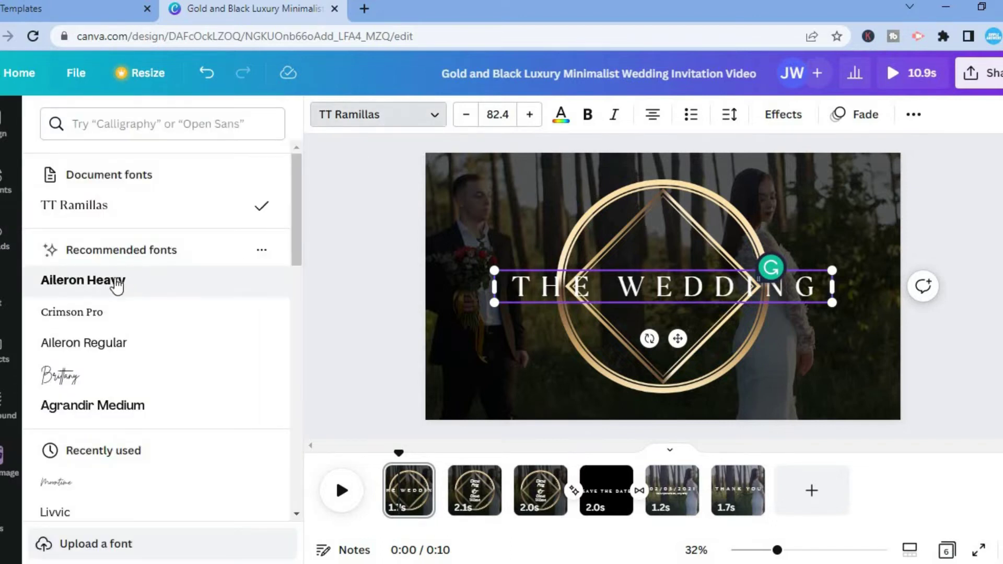
{"action": "left_click", "coordinate": [95, 315]}
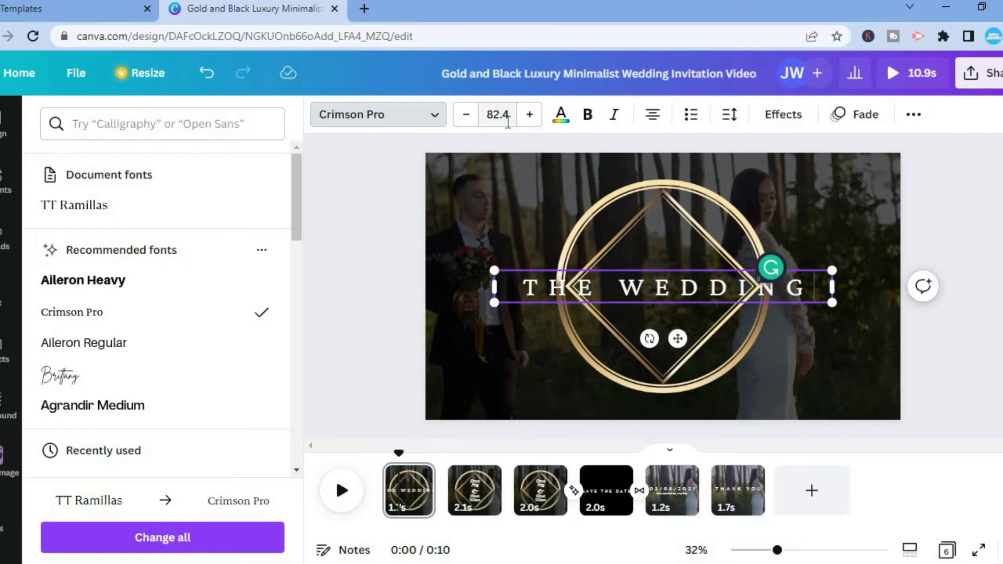
{"action": "left_click", "coordinate": [497, 114]}
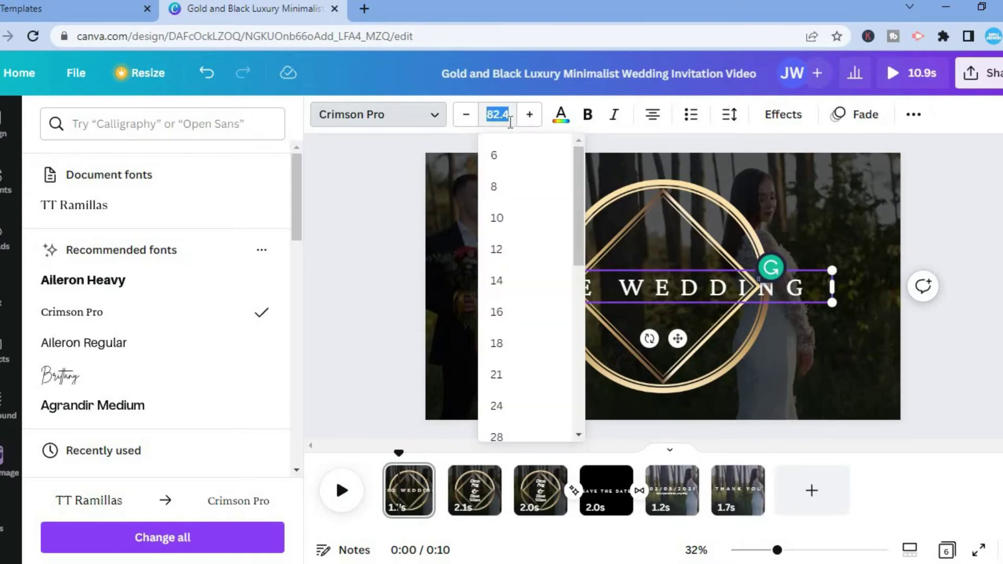
{"action": "left_click", "coordinate": [557, 119]}
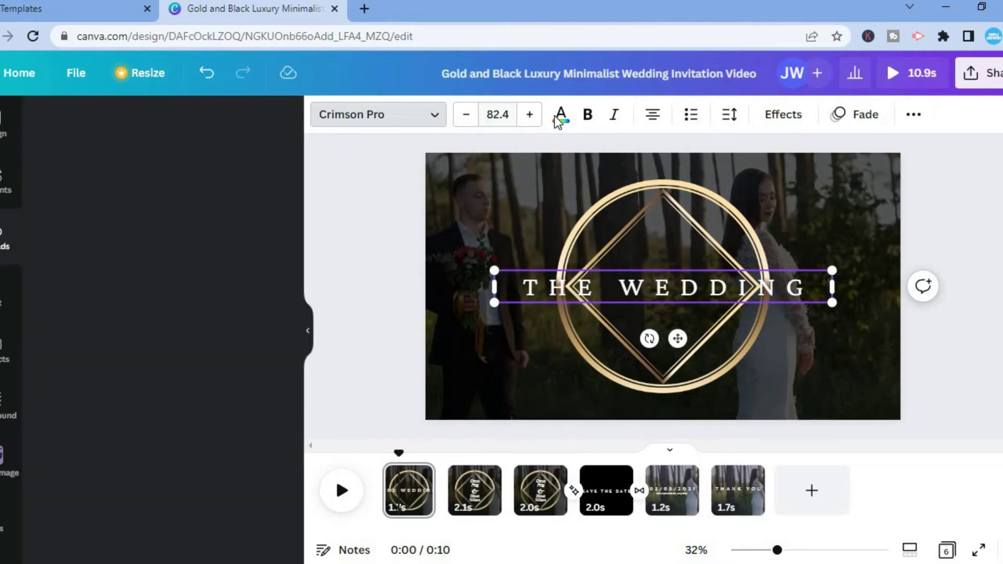
Color every letter of 'THE WEDDING' cobalt blue instead of white.
{"action": "left_click", "coordinate": [560, 119]}
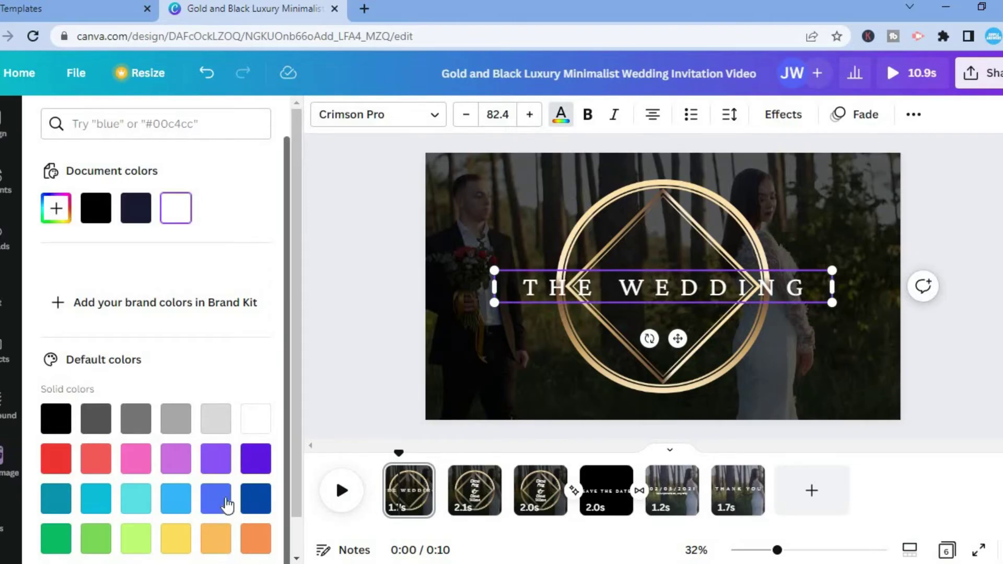
{"action": "left_click", "coordinate": [249, 501]}
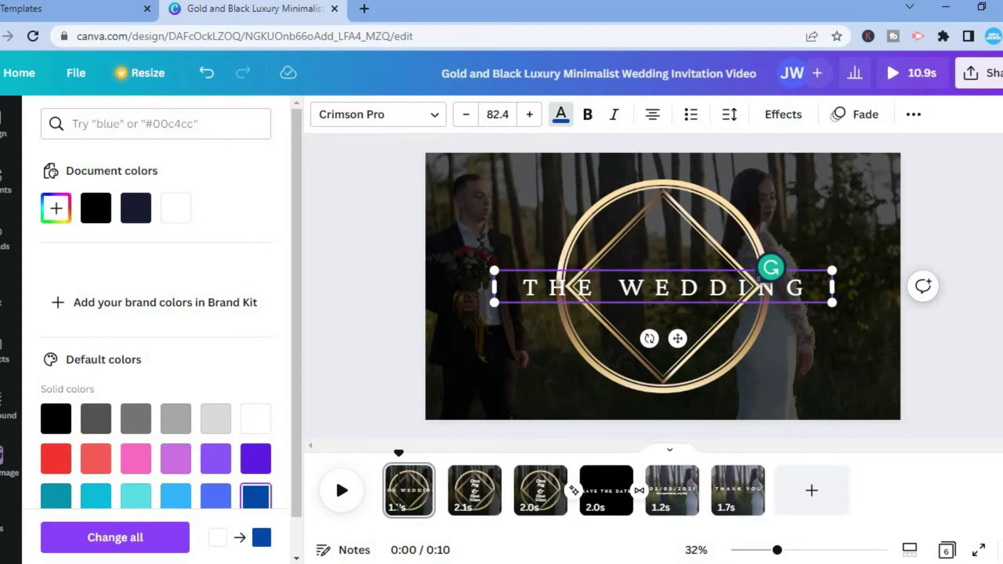
{"action": "left_click_drag", "start_coordinate": [593, 268], "coordinate": [548, 288]}
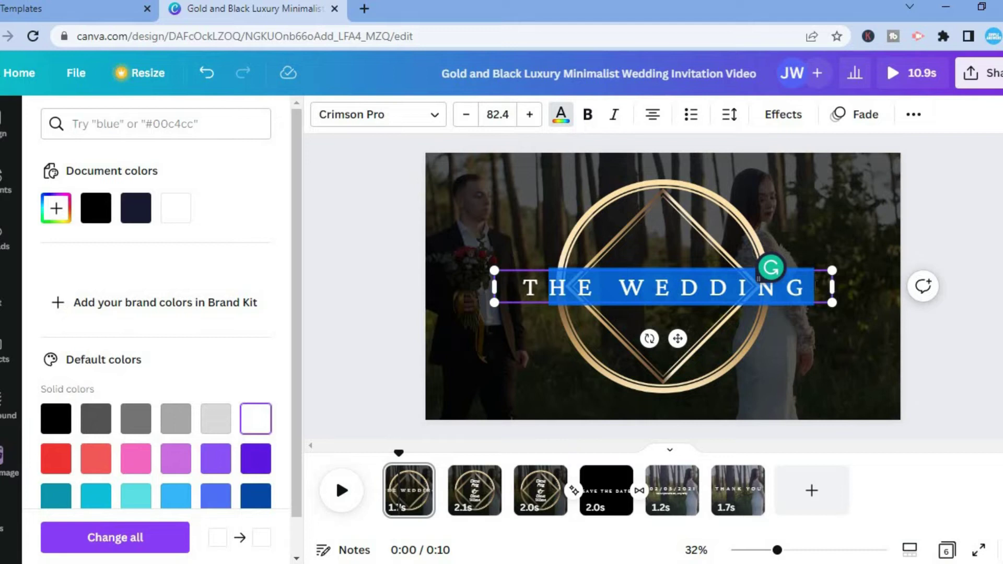
{"action": "key", "text": "Right"}
{"action": "key", "text": "shift+Left"}
{"action": "key", "text": "shift+Left"}
{"action": "key", "text": "shift+Left"}
{"action": "key", "text": "shift+Left"}
{"action": "key", "text": "shift+Left"}
{"action": "key", "text": "shift+Left"}
{"action": "key", "text": "shift+Left"}
{"action": "key", "text": "shift+Left"}
{"action": "key", "text": "shift+Left"}
{"action": "key", "text": "shift+Left"}
{"action": "key", "text": "shift+Left"}
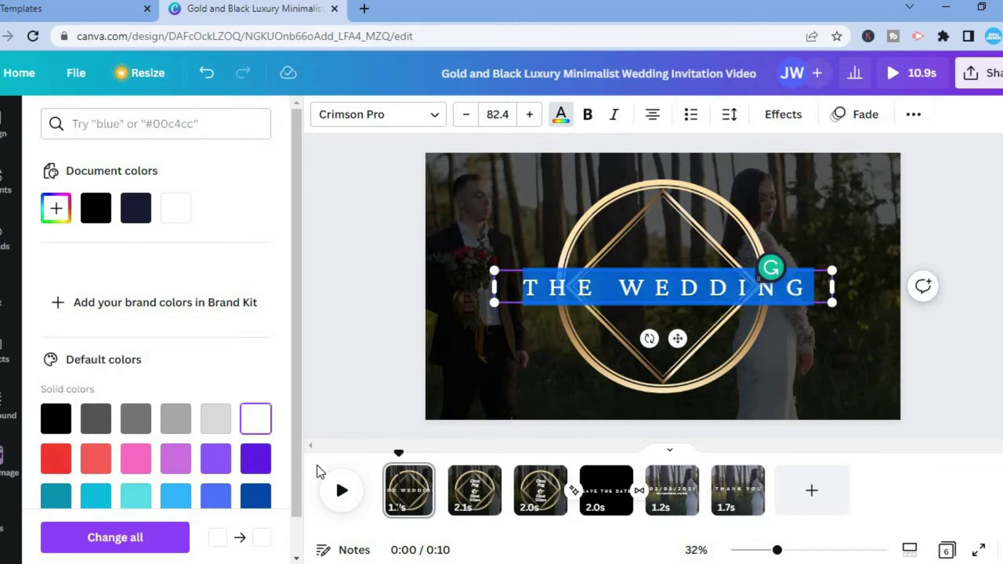
{"action": "left_click", "coordinate": [255, 496]}
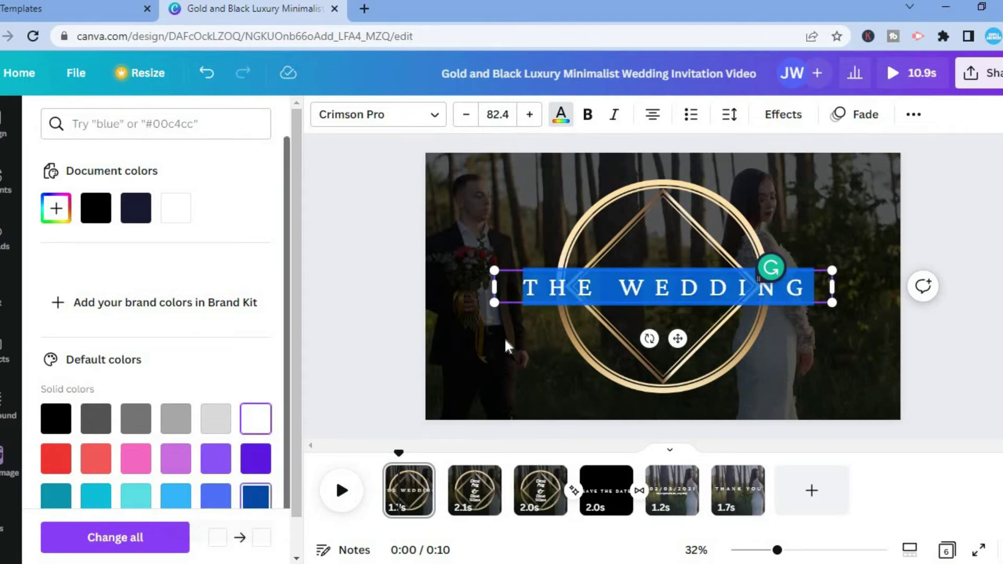
{"action": "left_click", "coordinate": [582, 286]}
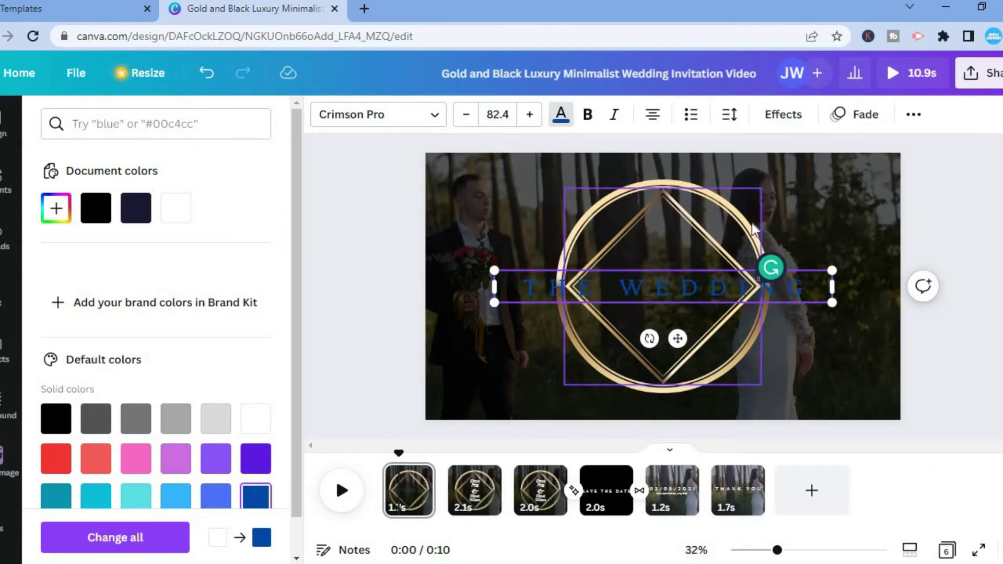
{"action": "left_click", "coordinate": [781, 116]}
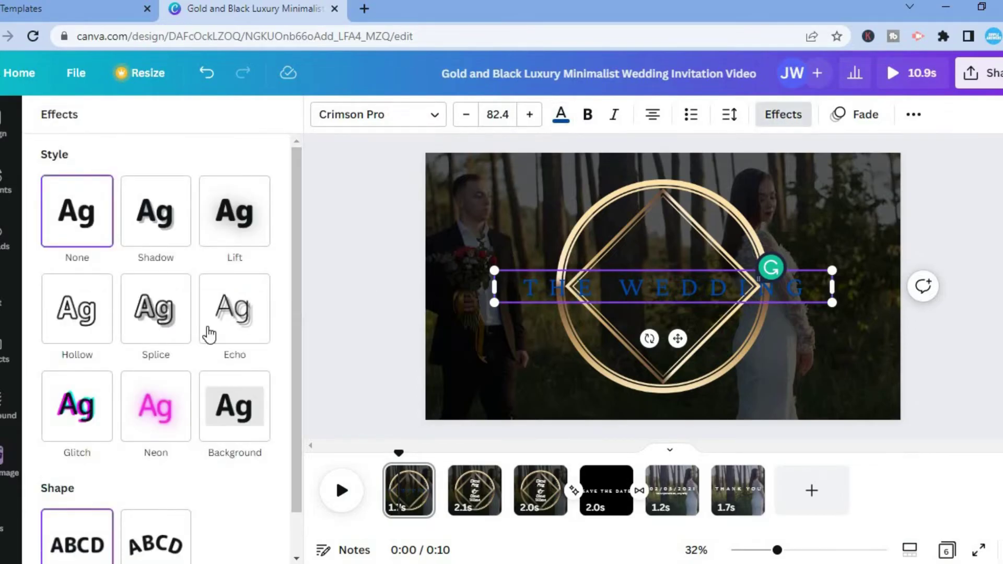
Apply a Splice effect with thickness 57, try Curve shape, then revert Shape to None.
{"action": "left_click", "coordinate": [157, 330]}
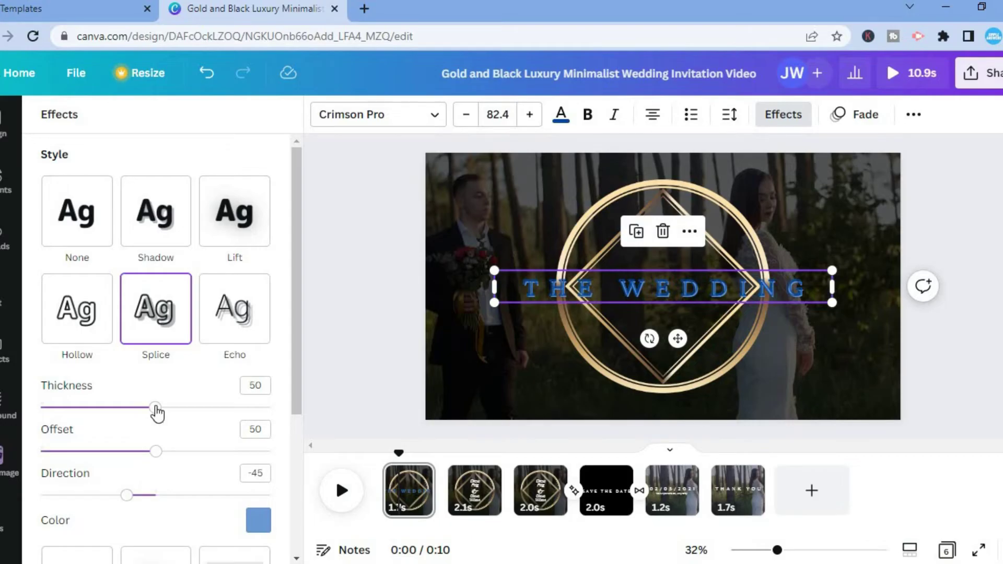
{"action": "left_click_drag", "start_coordinate": [156, 407], "coordinate": [173, 409]}
{"action": "scroll", "coordinate": [292, 453], "scroll_direction": "down", "scroll_amount": 1}
{"action": "scroll", "coordinate": [290, 458], "scroll_direction": "down", "scroll_amount": 3}
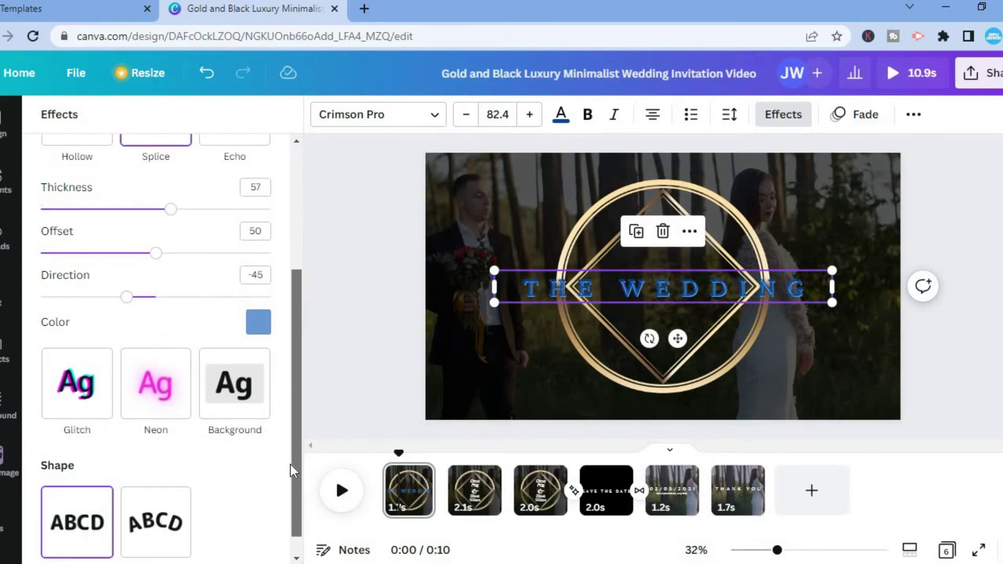
{"action": "scroll", "coordinate": [292, 460], "scroll_direction": "down", "scroll_amount": 1}
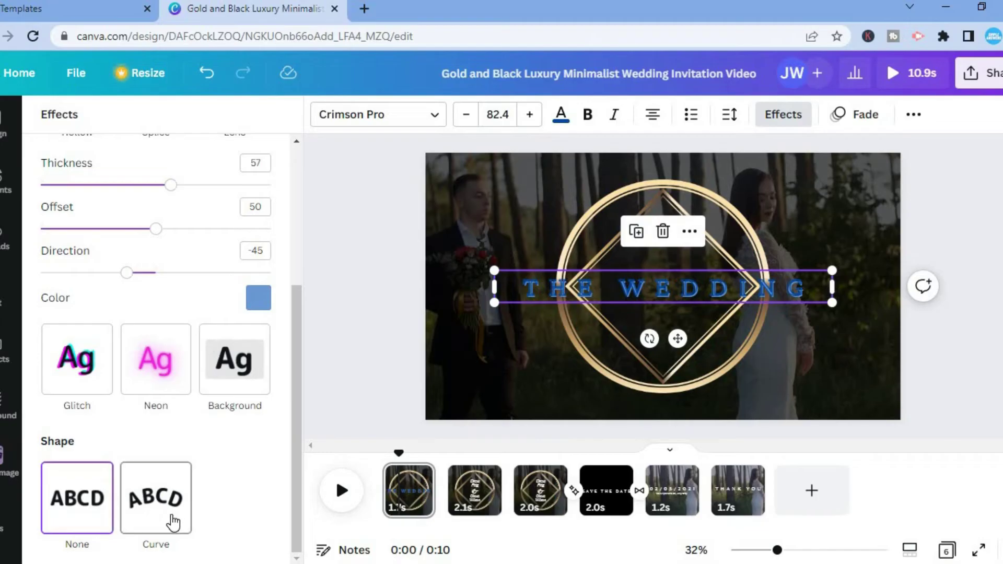
{"action": "left_click", "coordinate": [153, 522]}
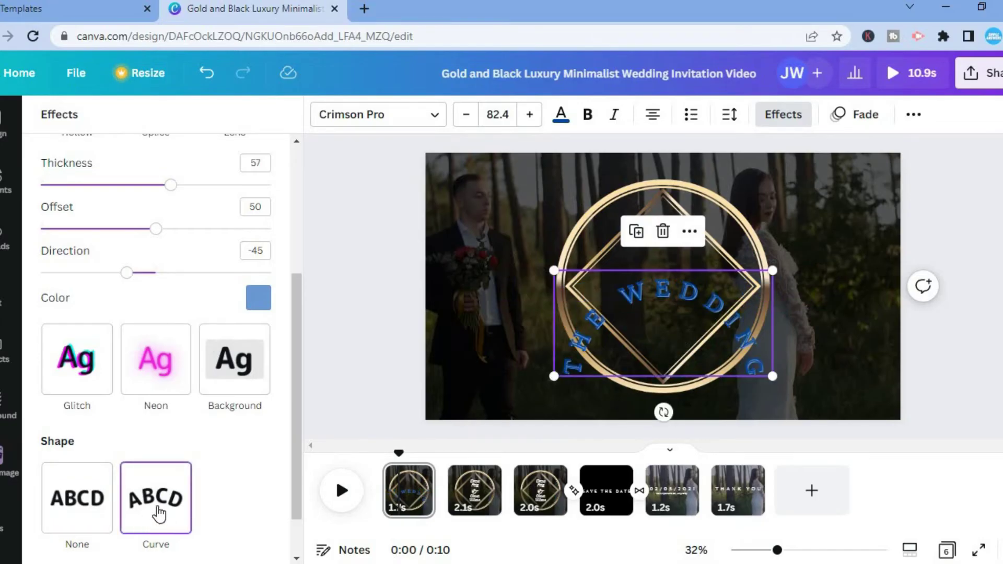
{"action": "left_click", "coordinate": [73, 517]}
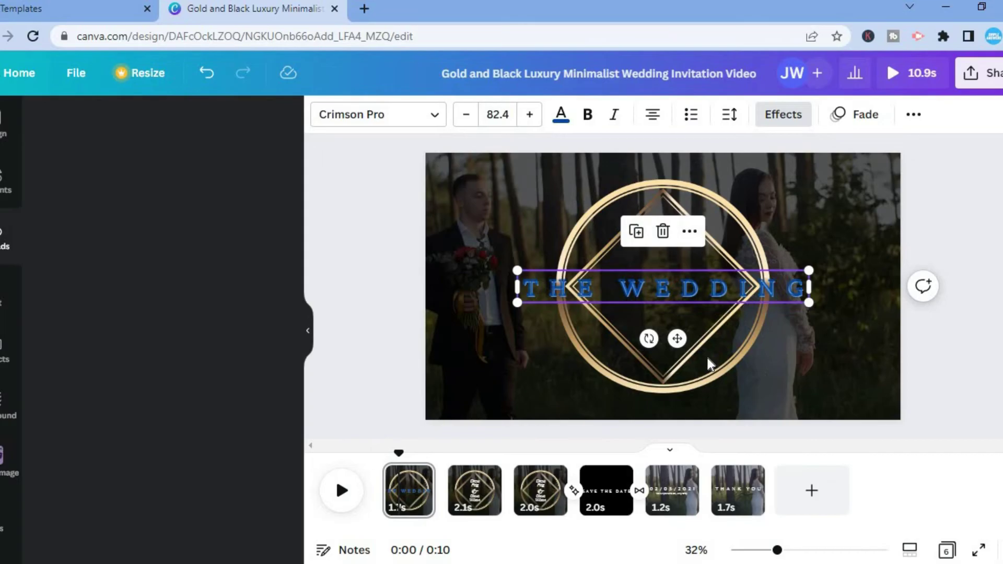
Detach page 1's background wedding video into a separate video element.
{"action": "left_click", "coordinate": [702, 358]}
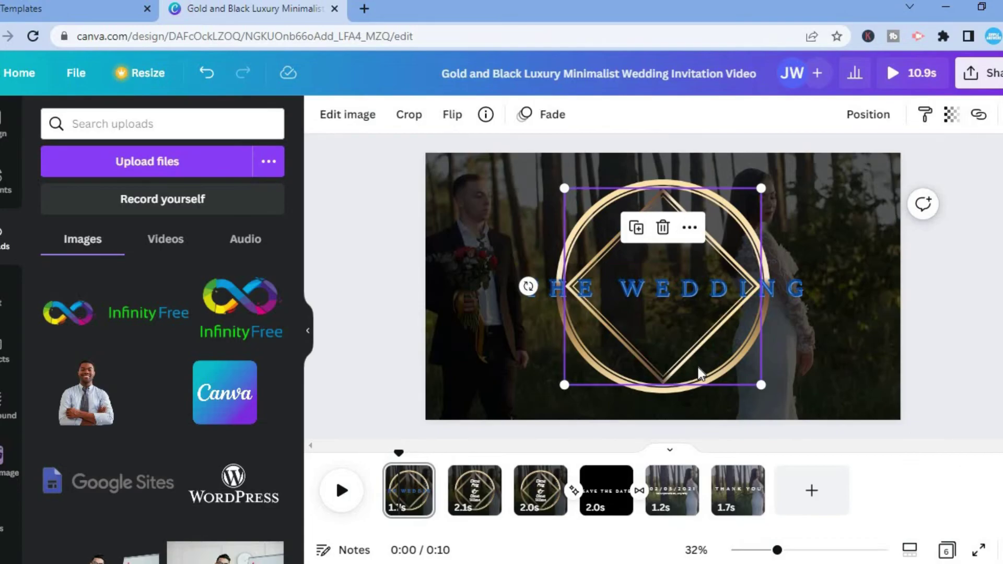
{"action": "left_click", "coordinate": [835, 381]}
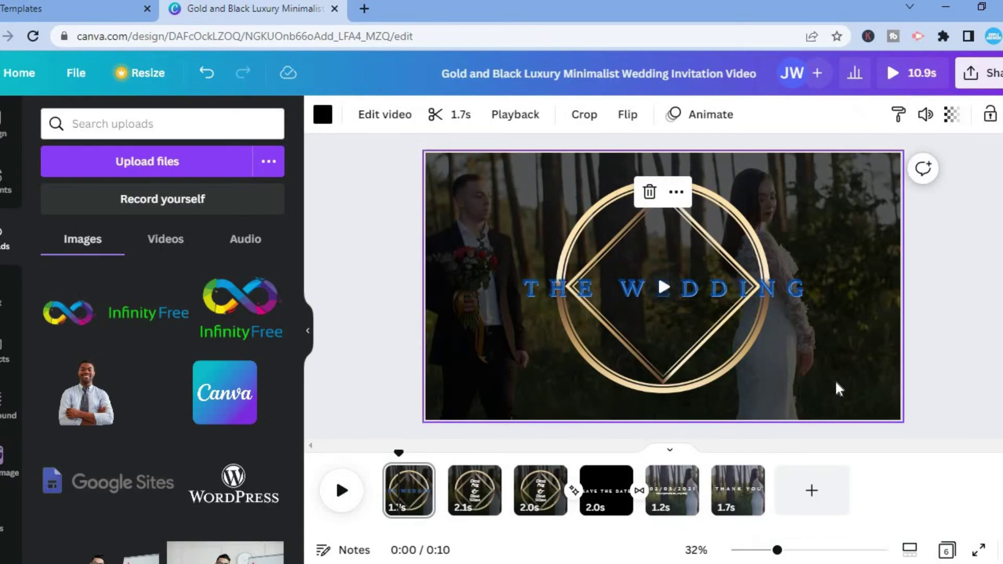
{"action": "mouse_move", "coordinate": [848, 317]}
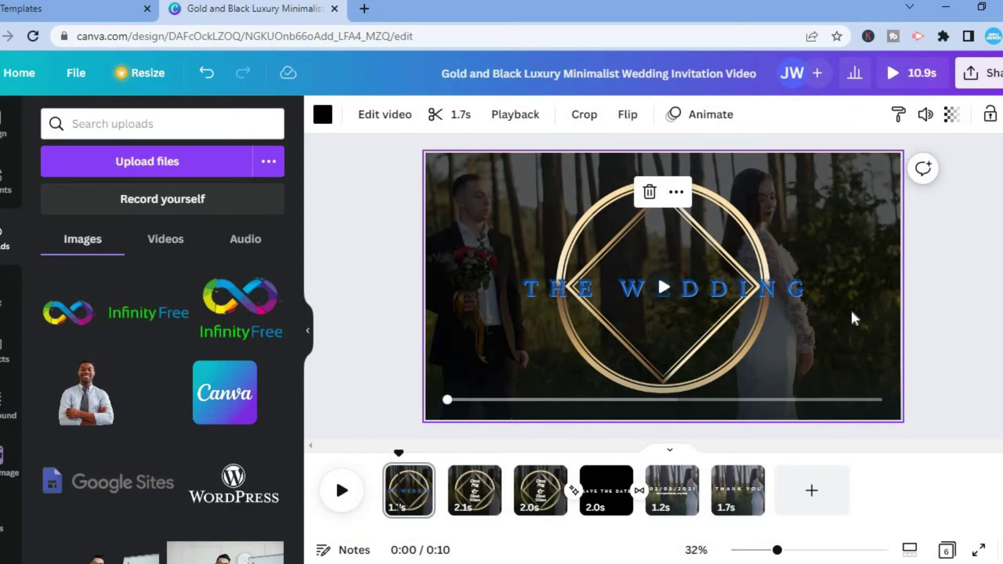
{"action": "right_click", "coordinate": [851, 314]}
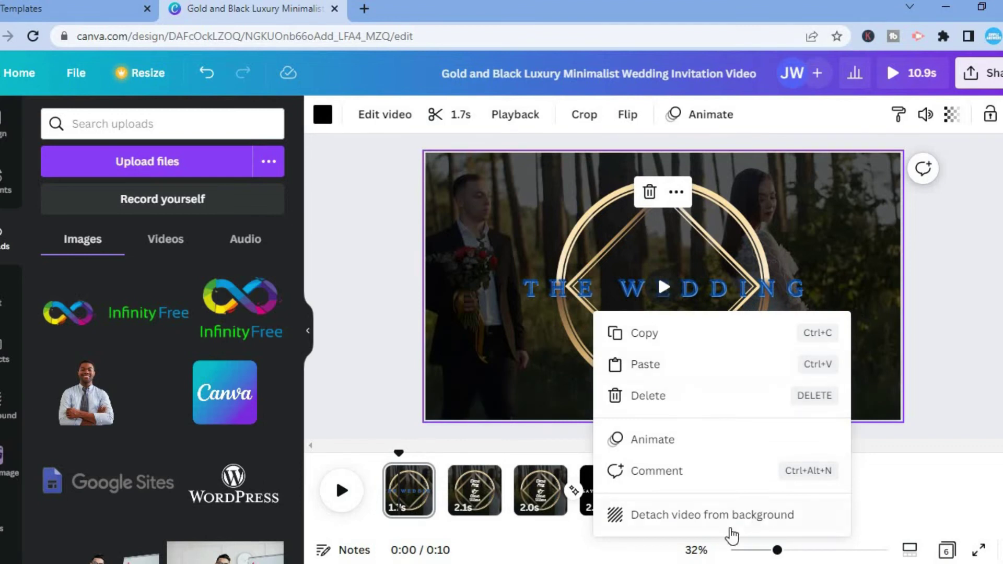
{"action": "left_click", "coordinate": [705, 518]}
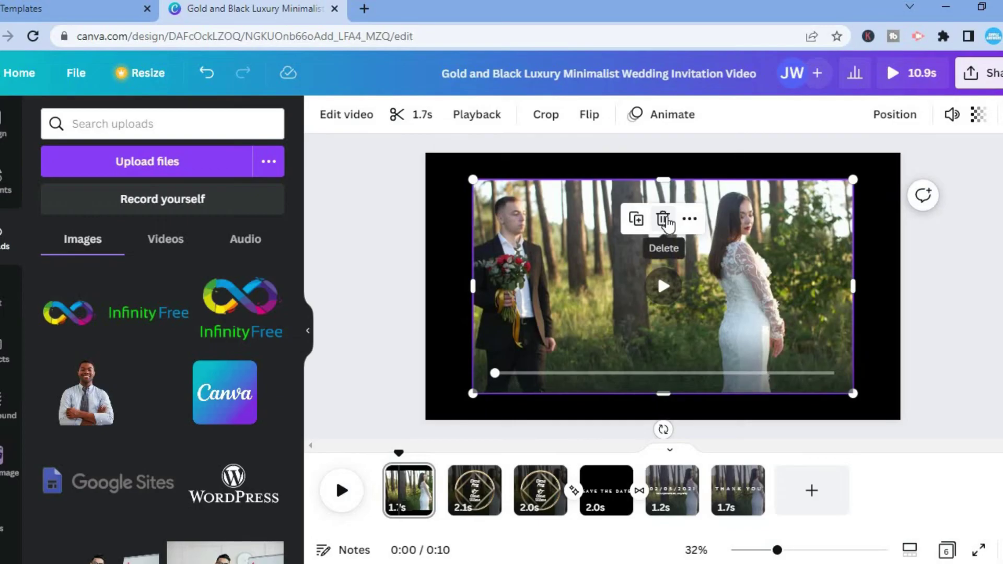
Use Replace background to restore the detached video as page 1's background.
{"action": "right_click", "coordinate": [565, 278]}
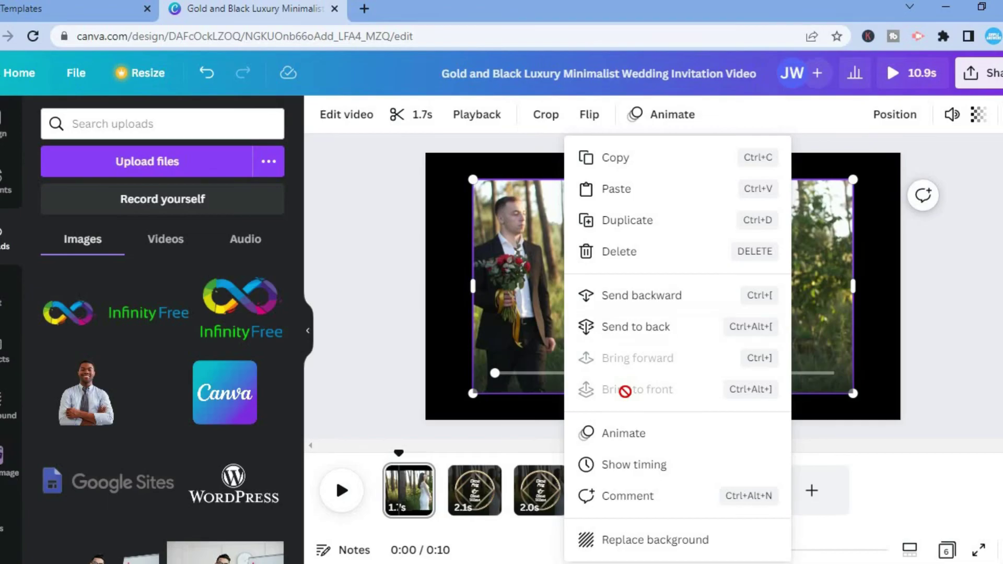
{"action": "left_click", "coordinate": [641, 541]}
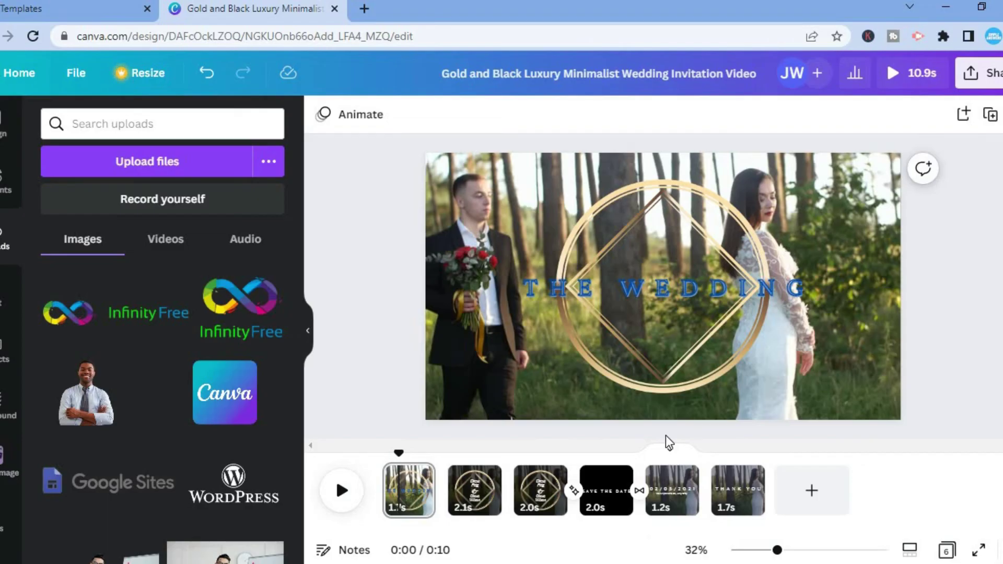
Go to page 2 and select the '&' text between the couple's names in the gold frame.
{"action": "left_click", "coordinate": [476, 499]}
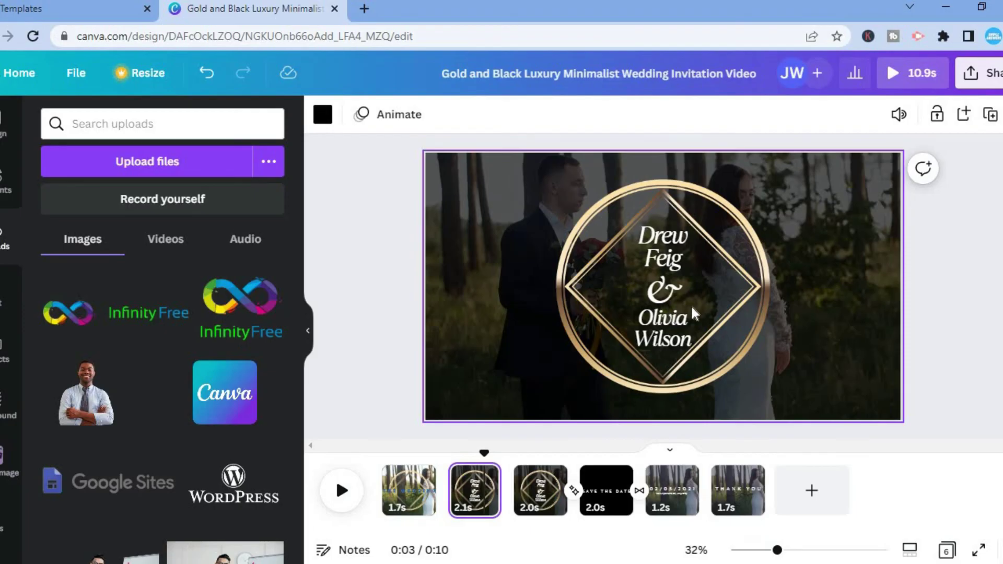
{"action": "left_click", "coordinate": [678, 315]}
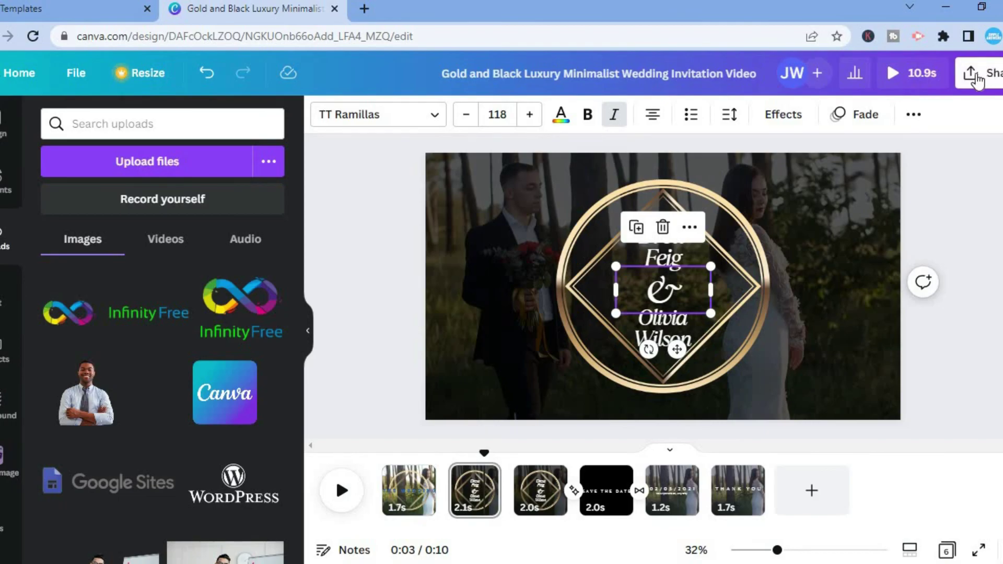
{"action": "left_click", "coordinate": [977, 79]}
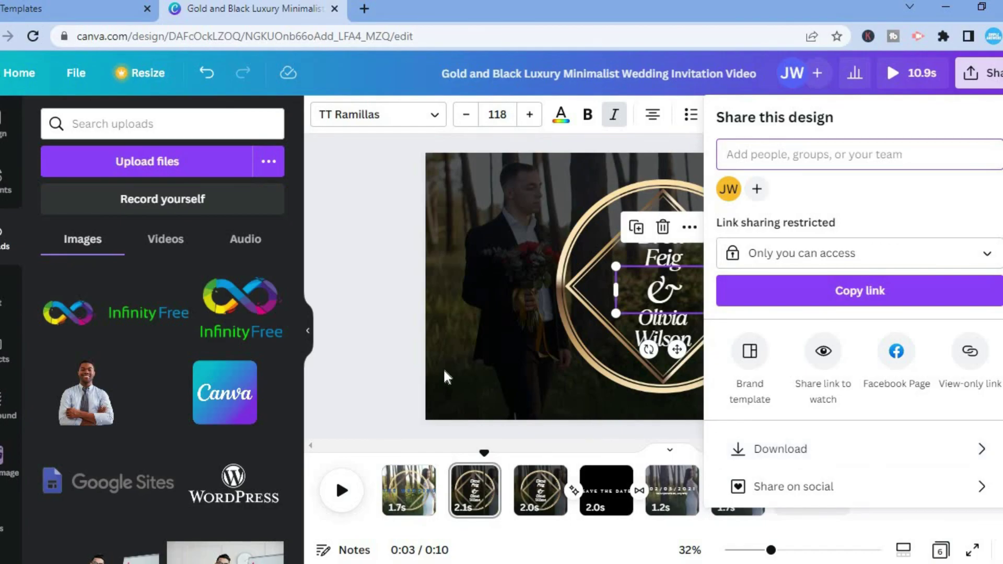
{"action": "left_click", "coordinate": [386, 362]}
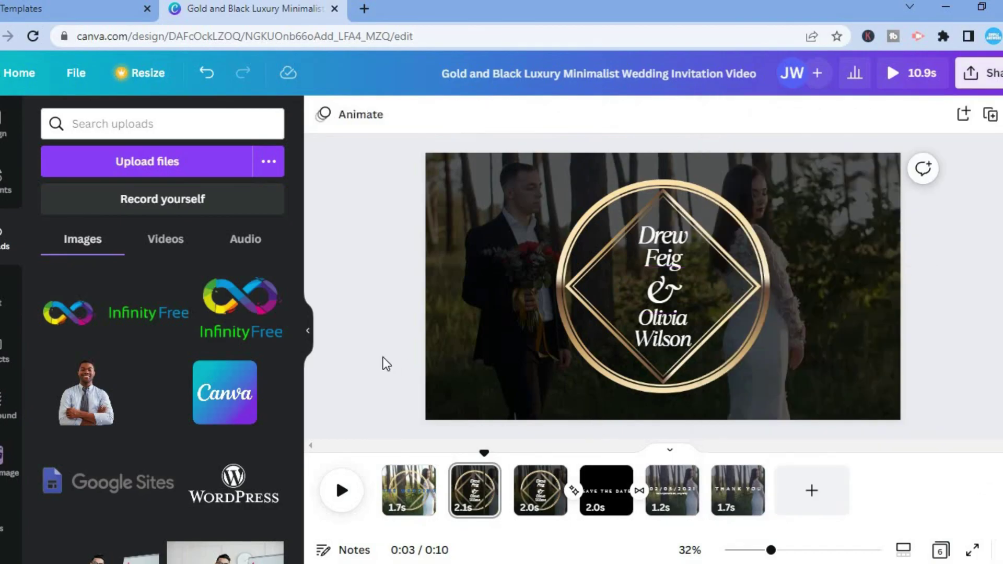